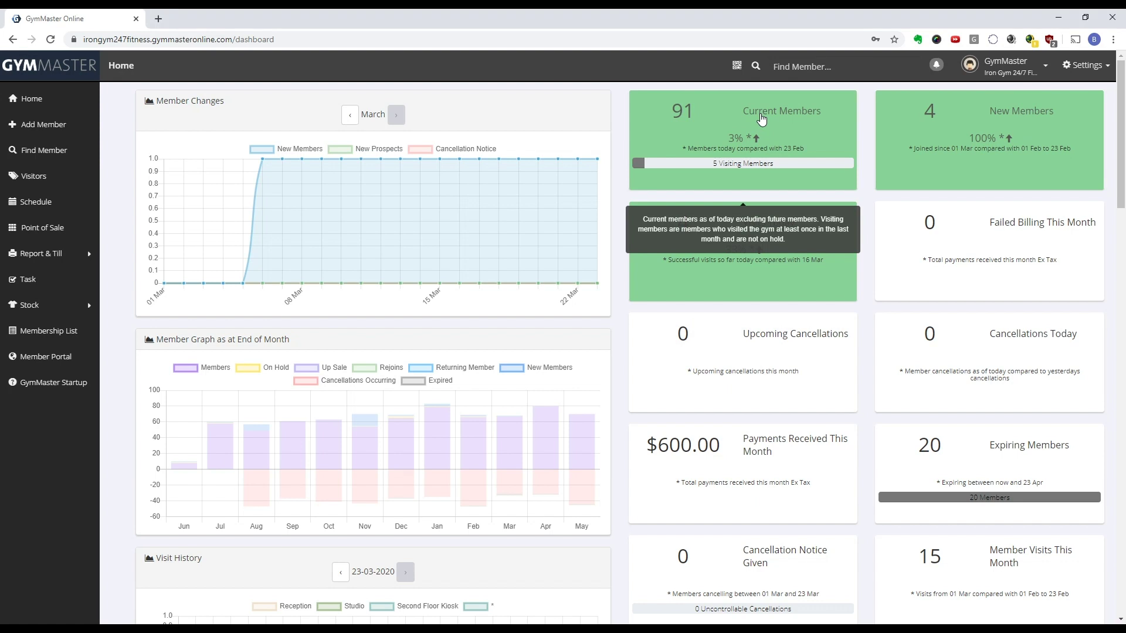
Open the Current Members report for all 91 members and highlight its date range.
{"action": "left_click", "coordinate": [763, 119]}
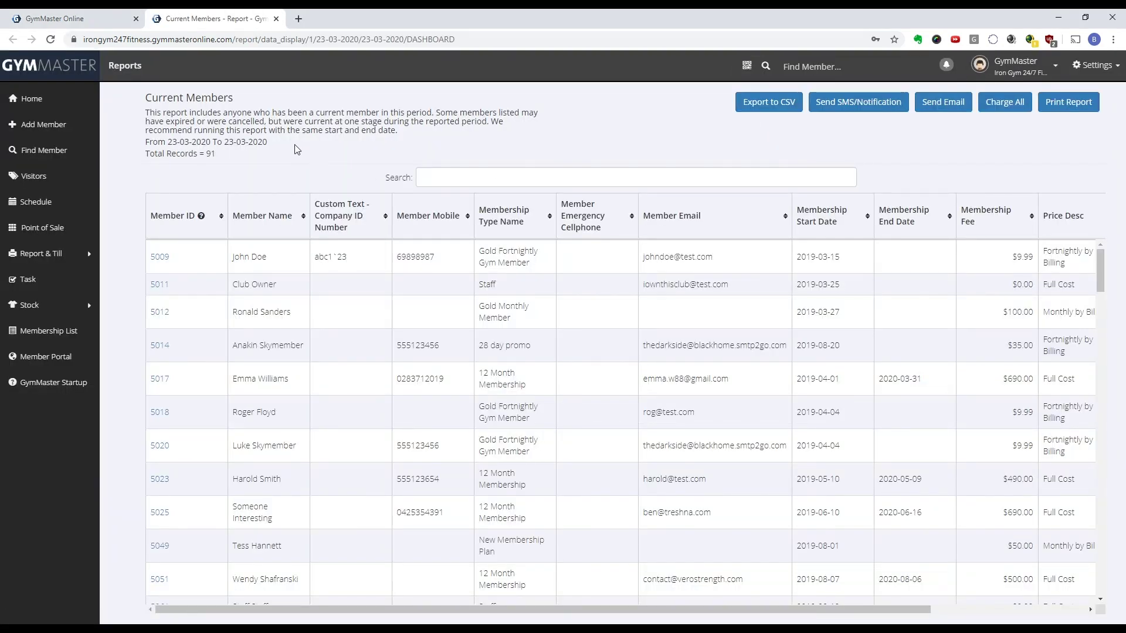
{"action": "left_click_drag", "start_coordinate": [268, 143], "coordinate": [166, 145]}
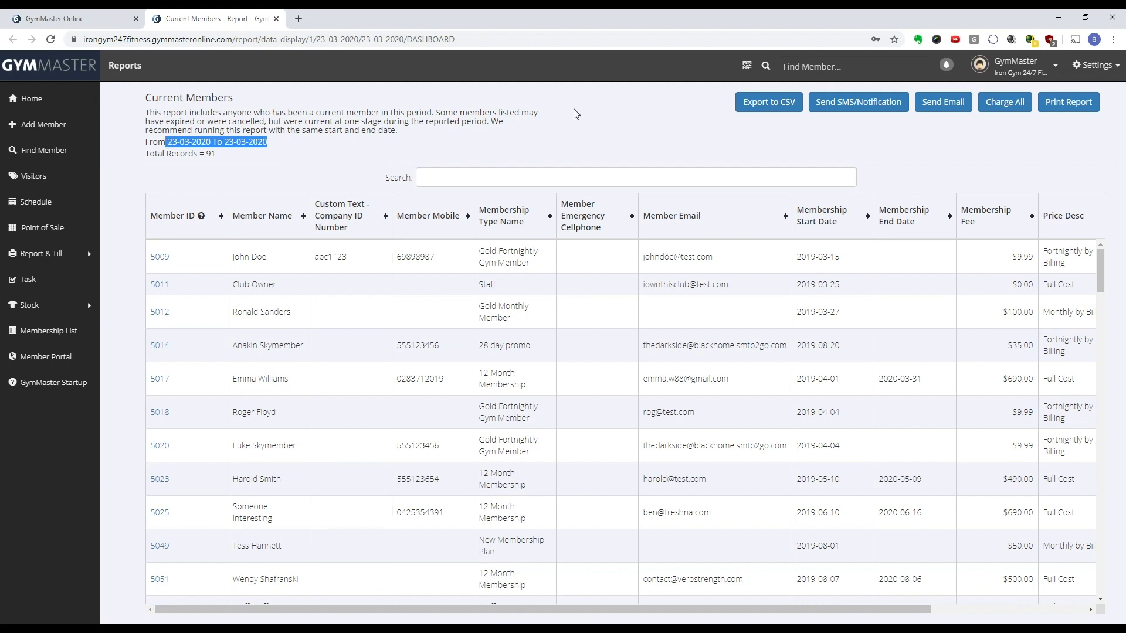
{"action": "scroll", "coordinate": [643, 352], "scroll_direction": "down", "scroll_amount": 4}
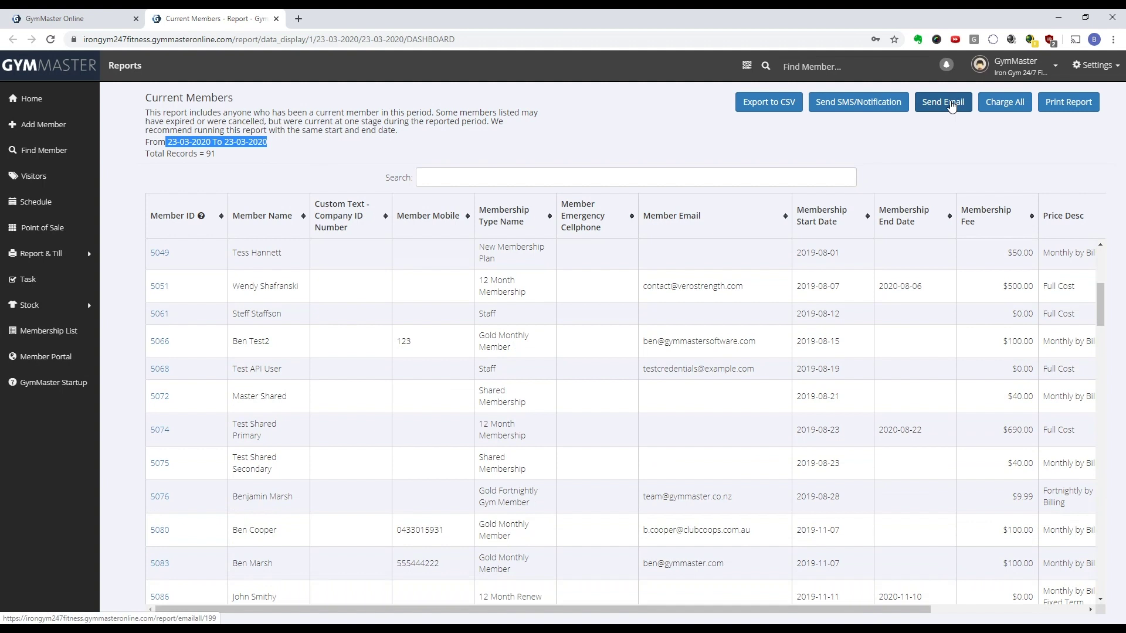
{"action": "left_click", "coordinate": [943, 102]}
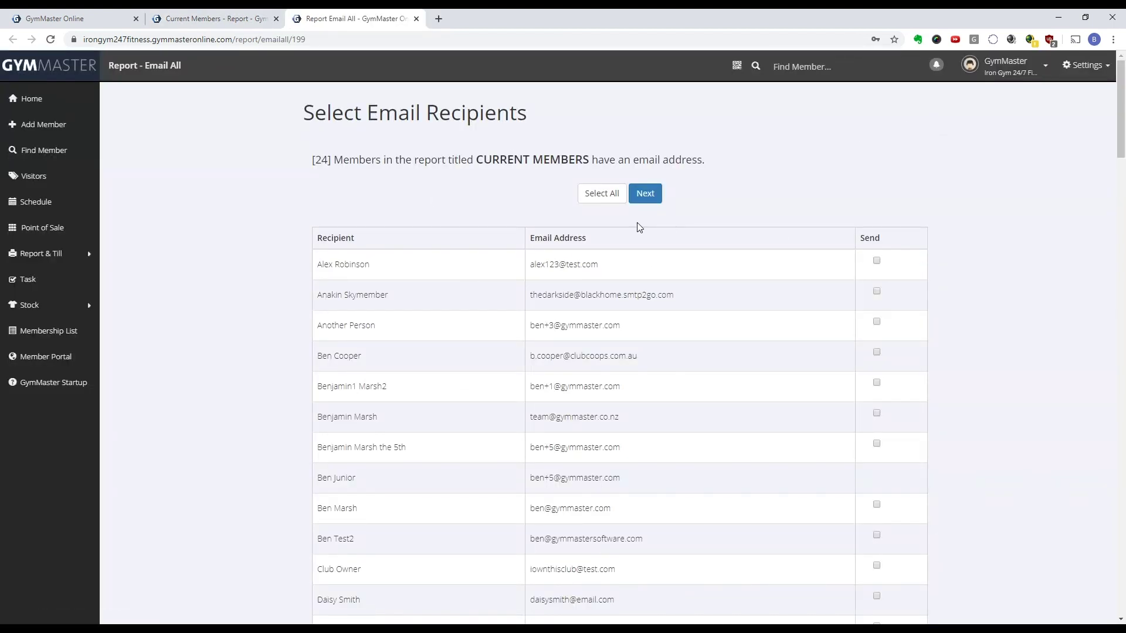
{"action": "left_click", "coordinate": [602, 192]}
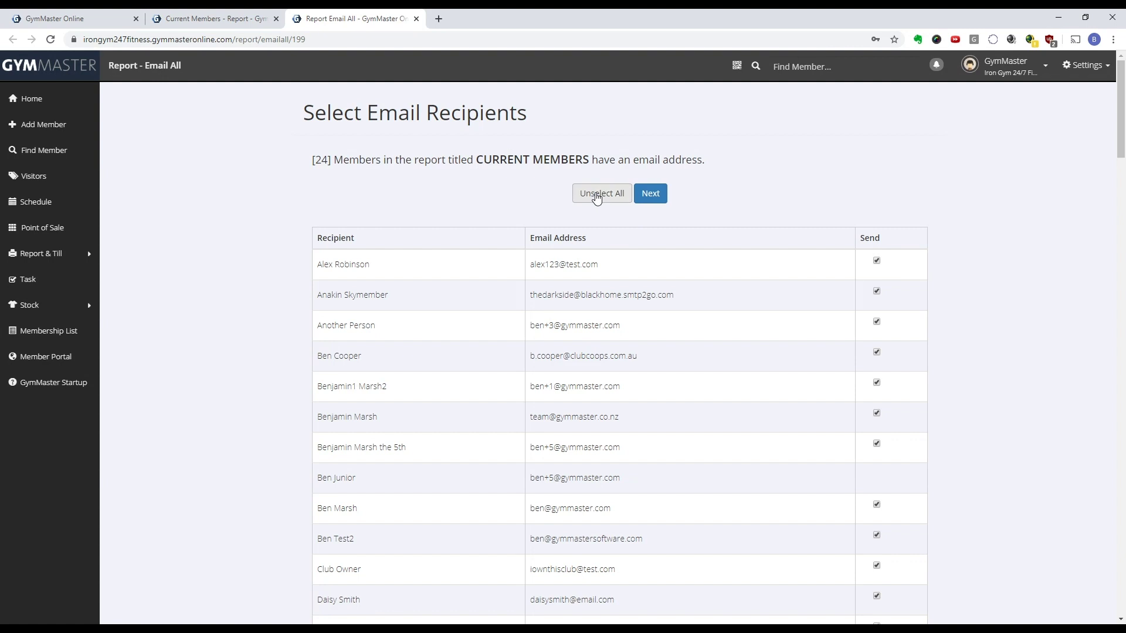
{"action": "scroll", "coordinate": [882, 304], "scroll_direction": "down", "scroll_amount": 4}
{"action": "left_click", "coordinate": [876, 276]}
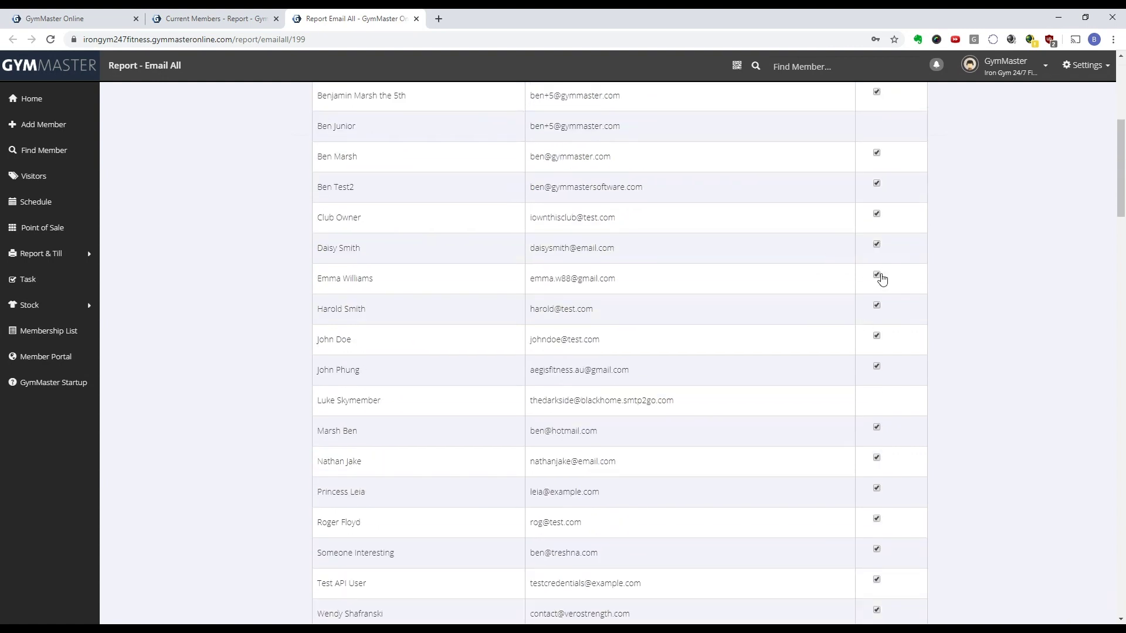
{"action": "left_click", "coordinate": [877, 305]}
{"action": "scroll", "coordinate": [905, 313], "scroll_direction": "up", "scroll_amount": 4}
{"action": "scroll", "coordinate": [905, 313], "scroll_direction": "up", "scroll_amount": 1}
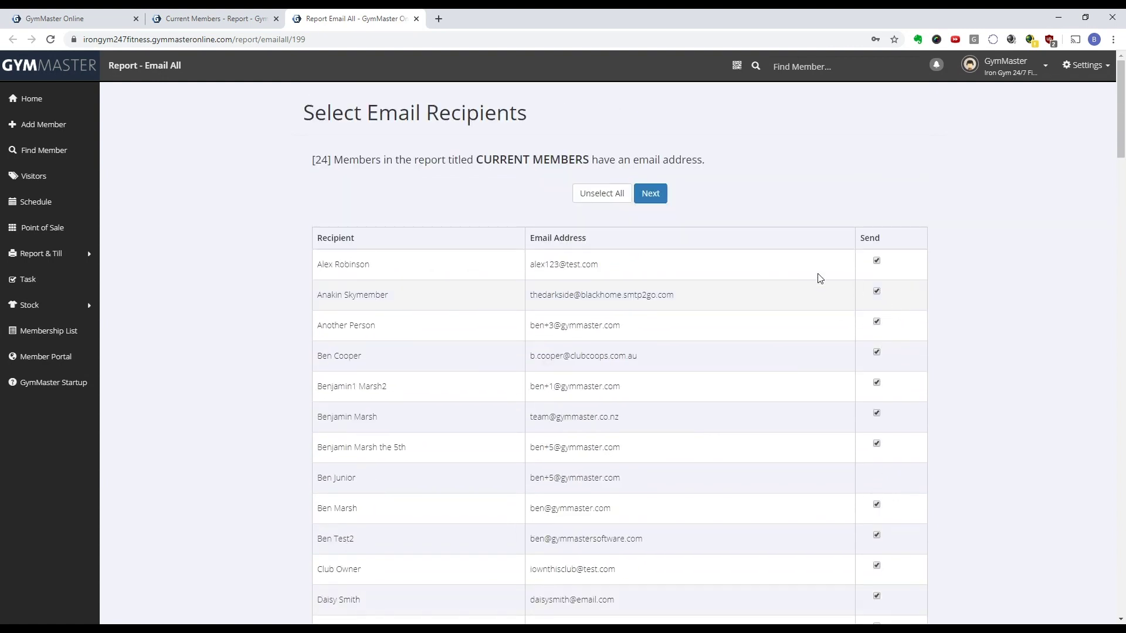
Move on to the email composer and enter a subject and body.
{"action": "left_click", "coordinate": [656, 198]}
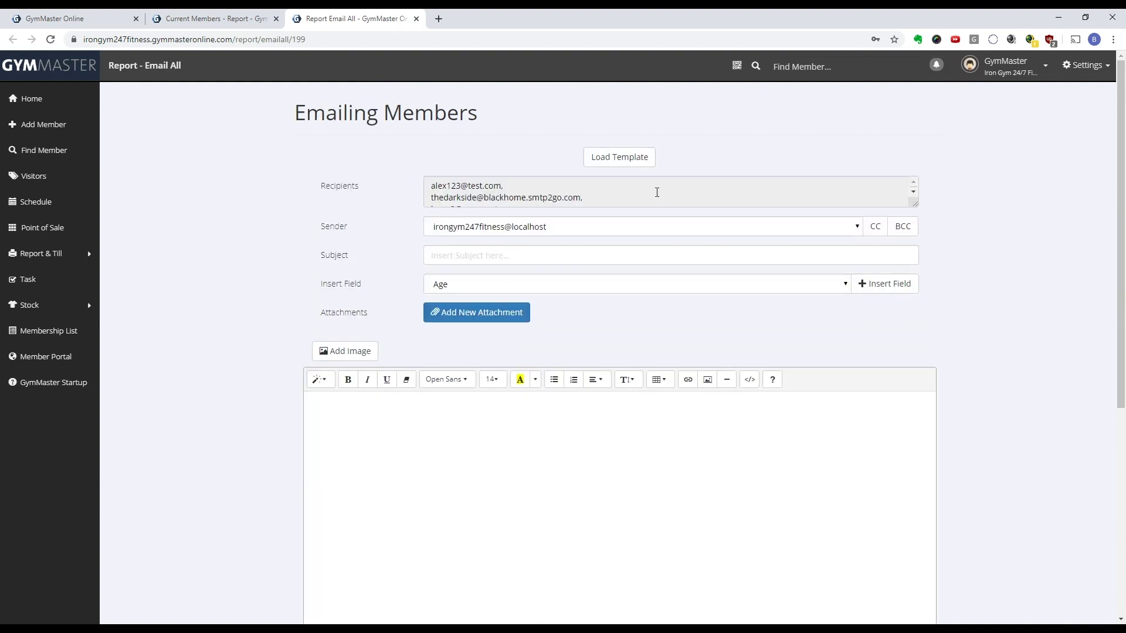
{"action": "left_click", "coordinate": [569, 254]}
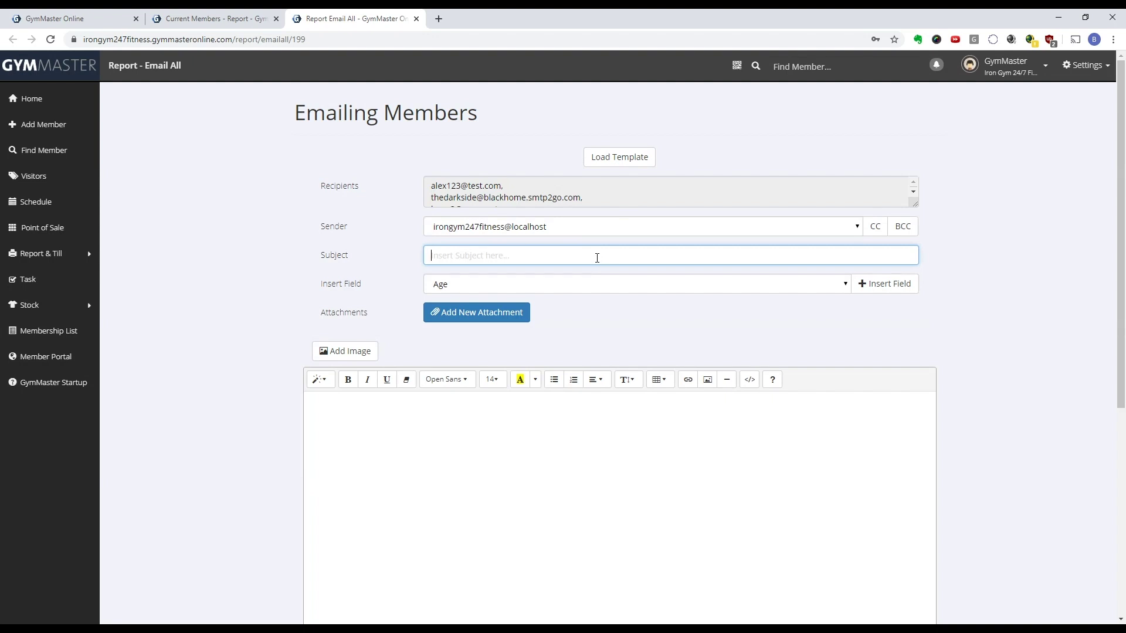
{"action": "type", "text": "Subject"}
{"action": "left_click", "coordinate": [544, 516]}
{"action": "type", "text": "Some Content"}
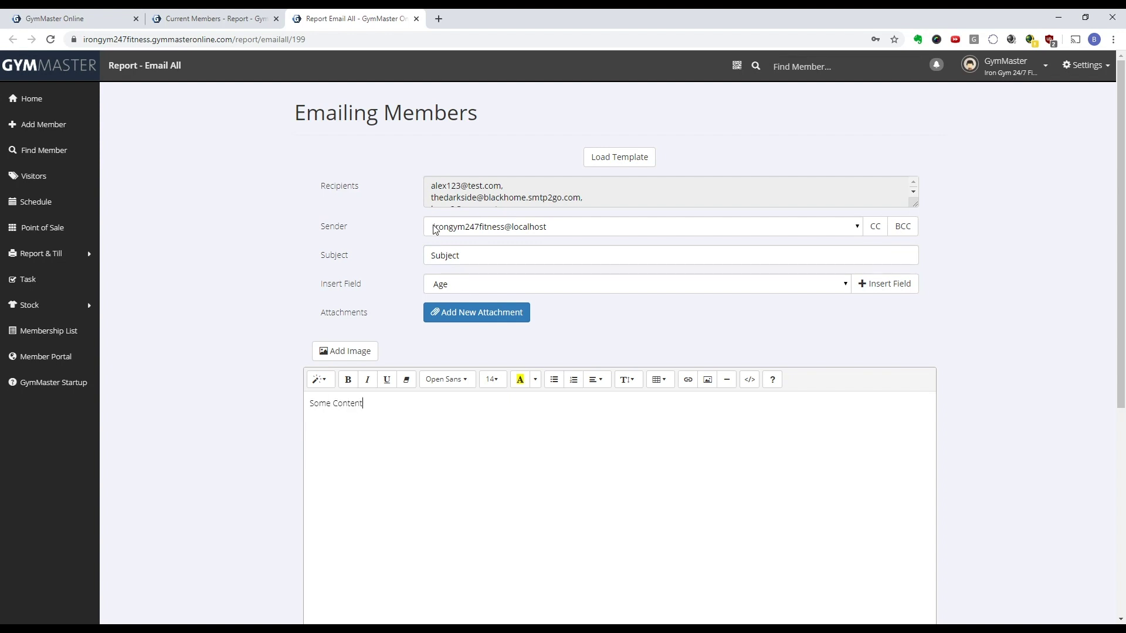
{"action": "scroll", "coordinate": [339, 211], "scroll_direction": "down", "scroll_amount": 3}
{"action": "scroll", "coordinate": [336, 206], "scroll_direction": "up", "scroll_amount": 2}
{"action": "scroll", "coordinate": [336, 205], "scroll_direction": "up", "scroll_amount": 1}
Load the April Newsletter template into the email.
{"action": "left_click", "coordinate": [625, 161]}
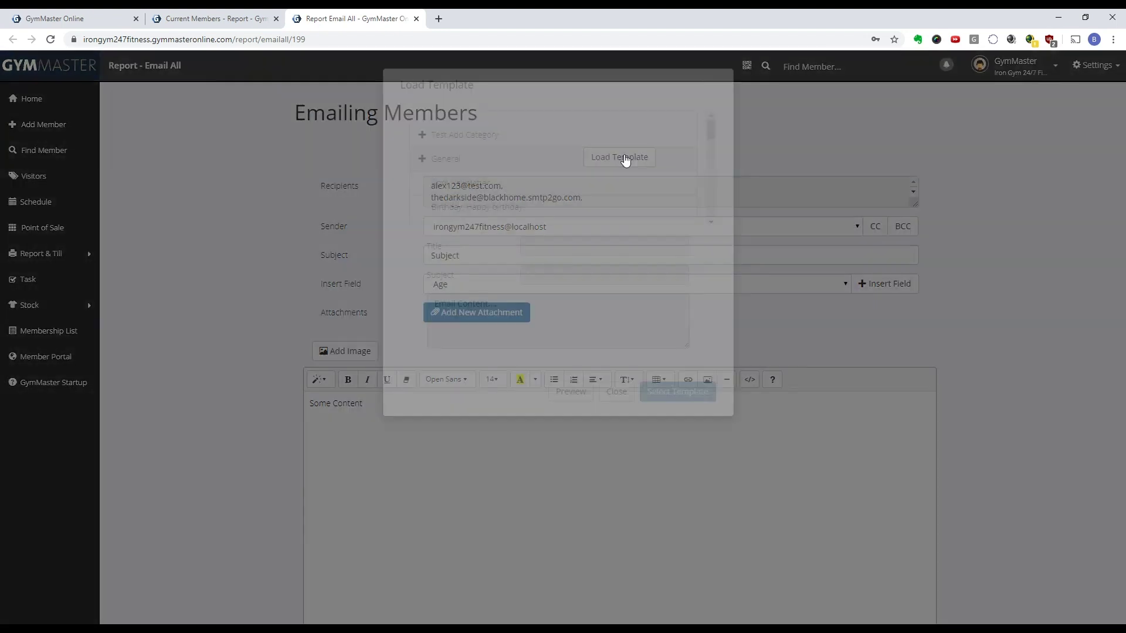
{"action": "left_click", "coordinate": [466, 182]}
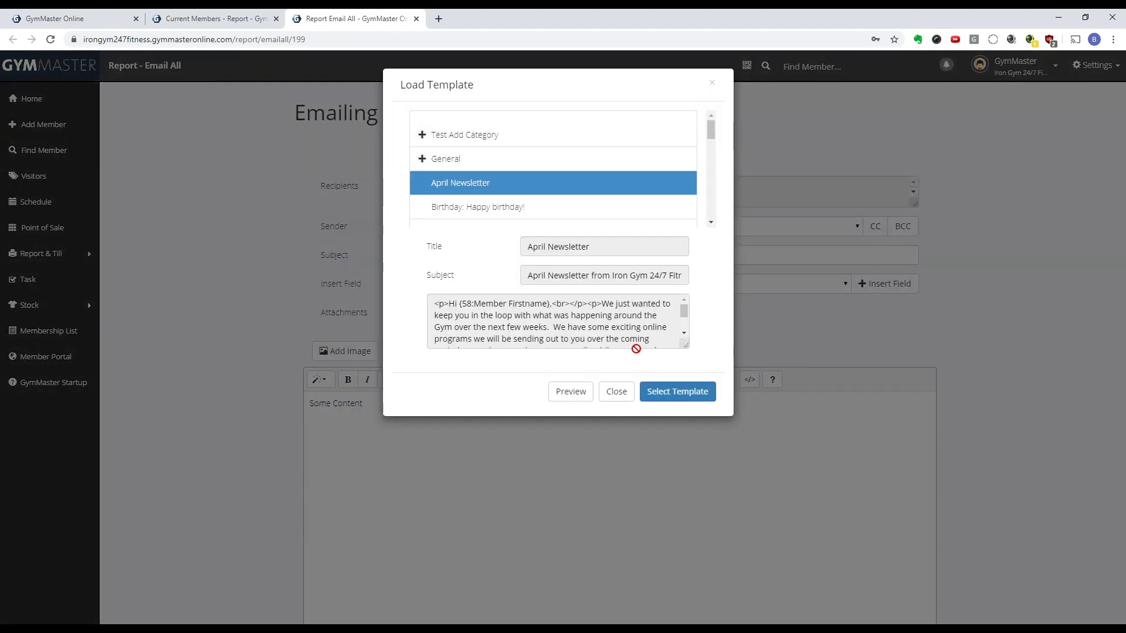
{"action": "left_click", "coordinate": [678, 391]}
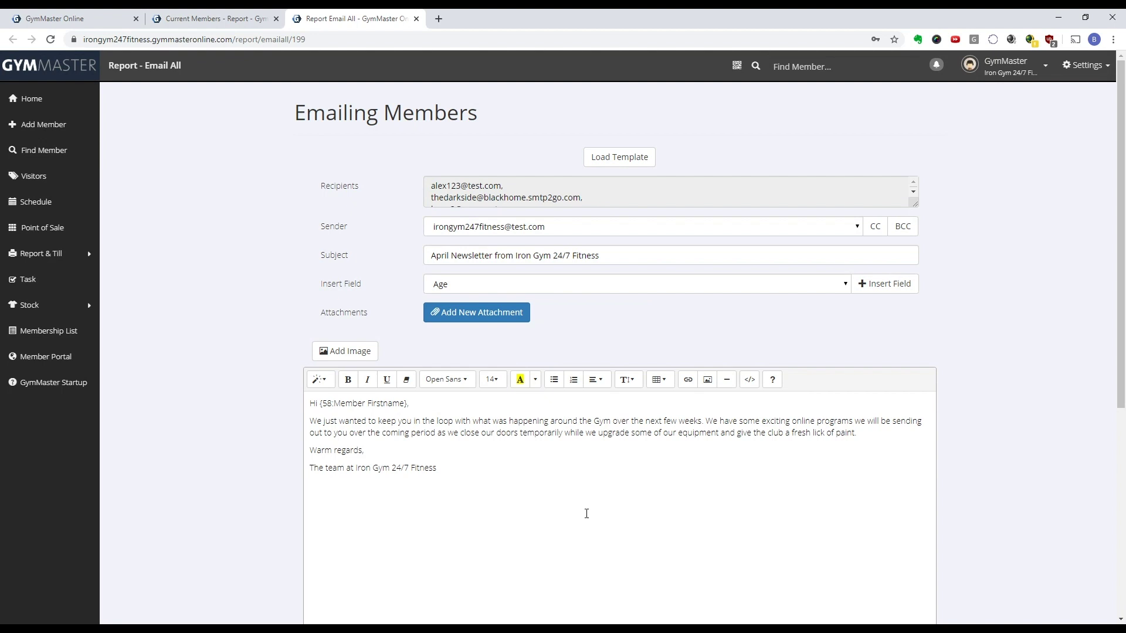
{"action": "key", "text": "ctrl+a"}
{"action": "left_click", "coordinate": [401, 450]}
{"action": "left_click_drag", "start_coordinate": [320, 403], "coordinate": [406, 404]}
{"action": "left_click_drag", "start_coordinate": [432, 183], "coordinate": [536, 197]}
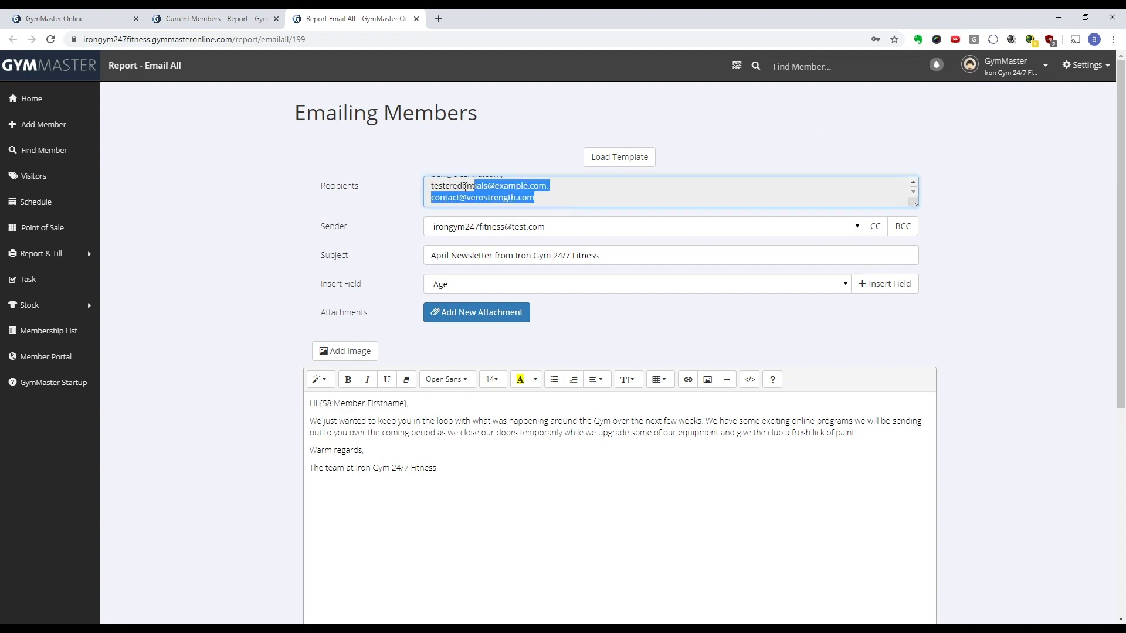
{"action": "key", "text": "ctrl+a"}
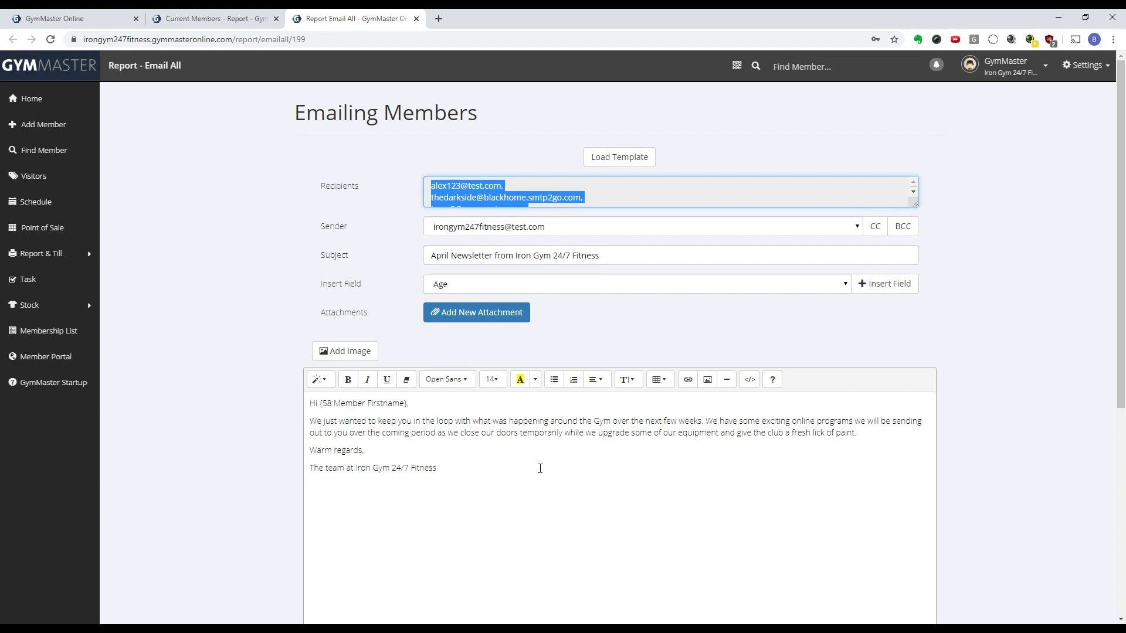
{"action": "left_click", "coordinate": [540, 470]}
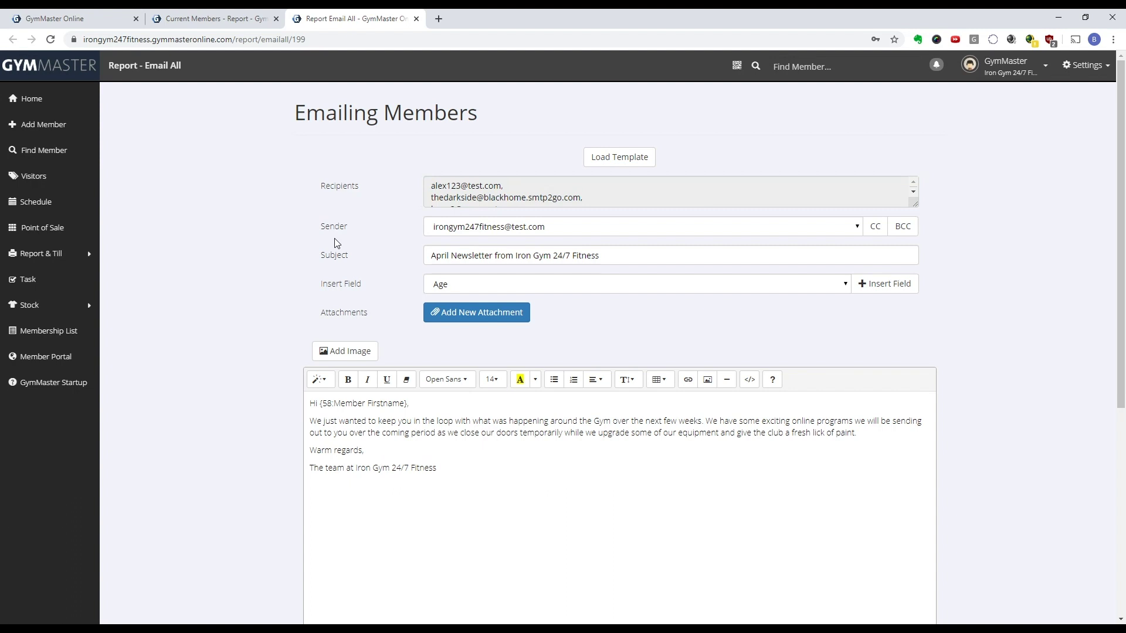
{"action": "scroll", "coordinate": [335, 242], "scroll_direction": "down", "scroll_amount": 2}
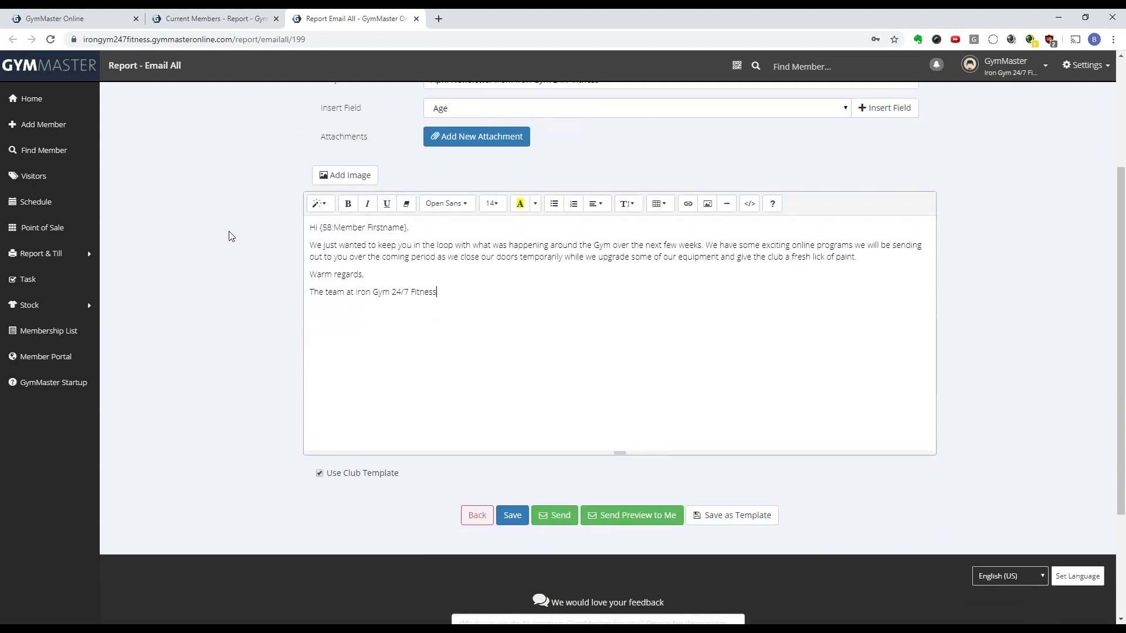
Go to Reports > Member and expand the New Members report settings.
{"action": "left_click", "coordinate": [67, 256]}
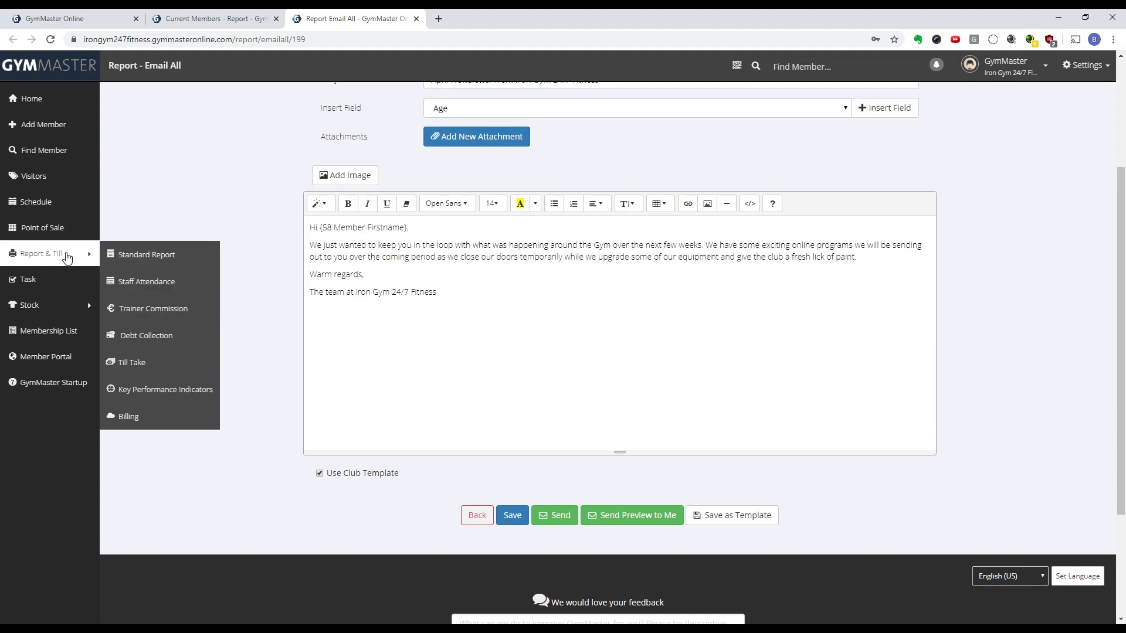
{"action": "left_click", "coordinate": [168, 256]}
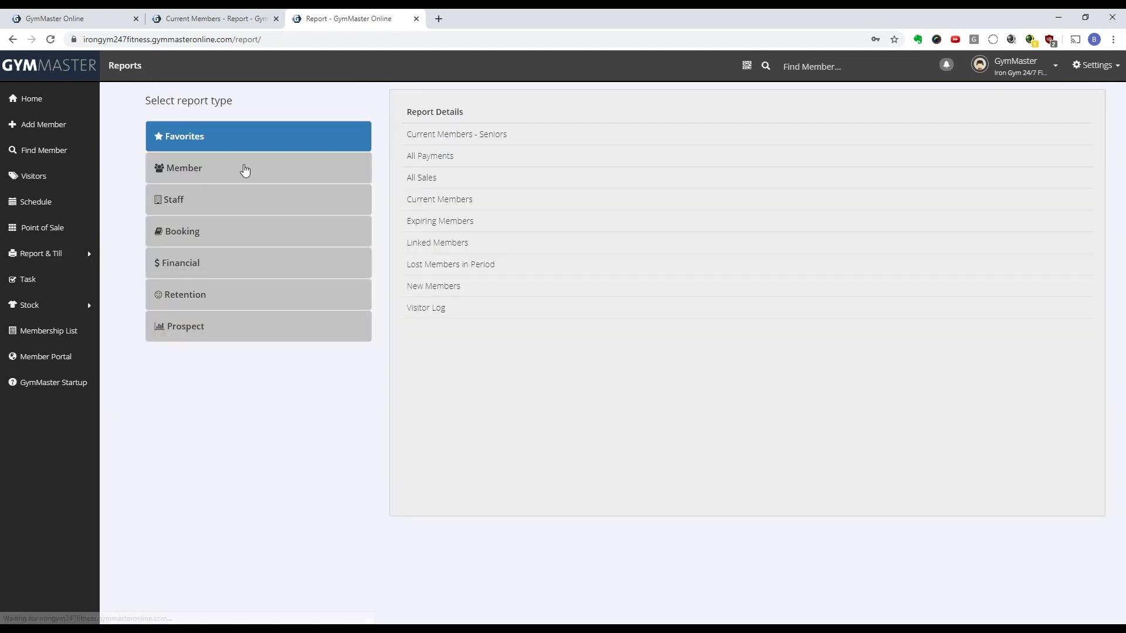
{"action": "left_click", "coordinate": [243, 171]}
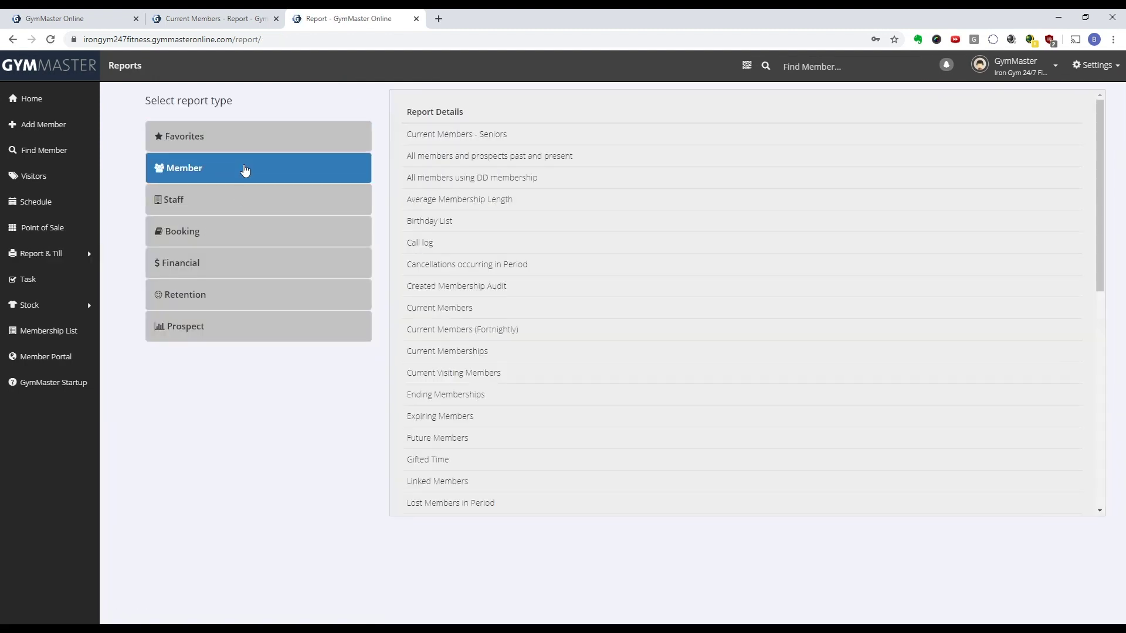
{"action": "scroll", "coordinate": [483, 201], "scroll_direction": "down", "scroll_amount": 2}
{"action": "scroll", "coordinate": [483, 202], "scroll_direction": "down", "scroll_amount": 1}
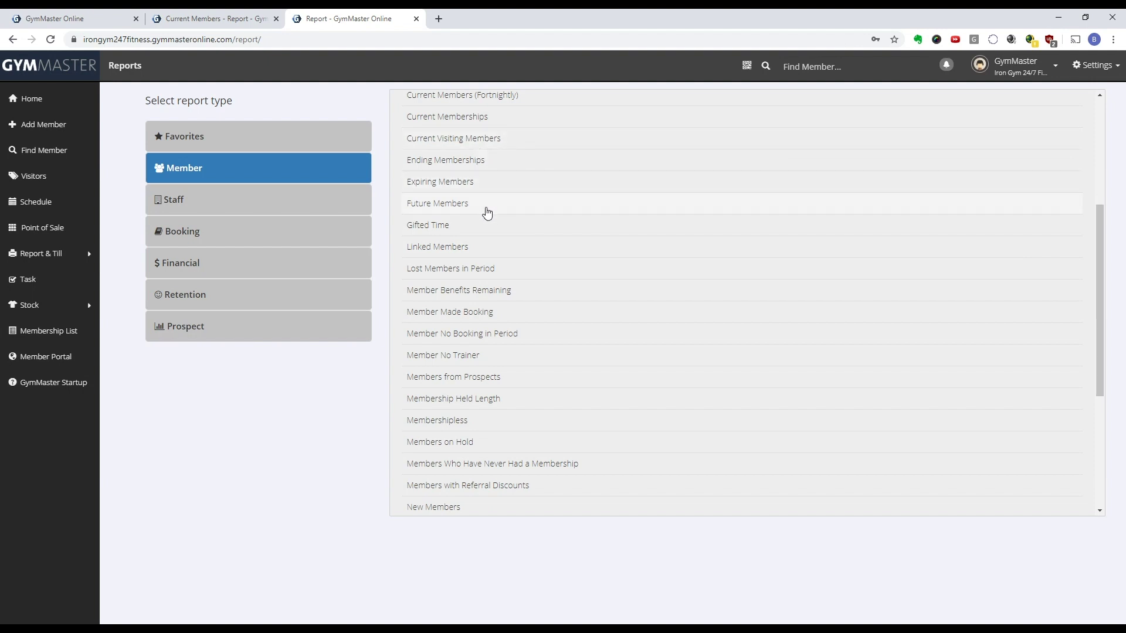
{"action": "scroll", "coordinate": [489, 241], "scroll_direction": "up", "scroll_amount": 1}
{"action": "scroll", "coordinate": [489, 241], "scroll_direction": "up", "scroll_amount": 1}
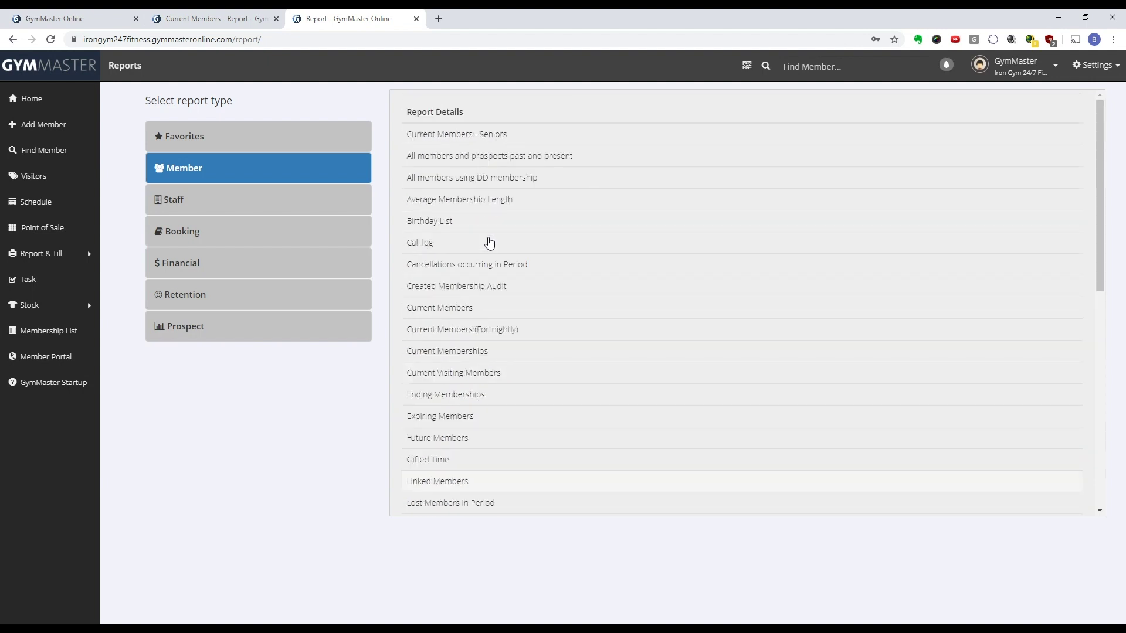
{"action": "scroll", "coordinate": [489, 242], "scroll_direction": "down", "scroll_amount": 2}
{"action": "scroll", "coordinate": [453, 405], "scroll_direction": "down", "scroll_amount": 2}
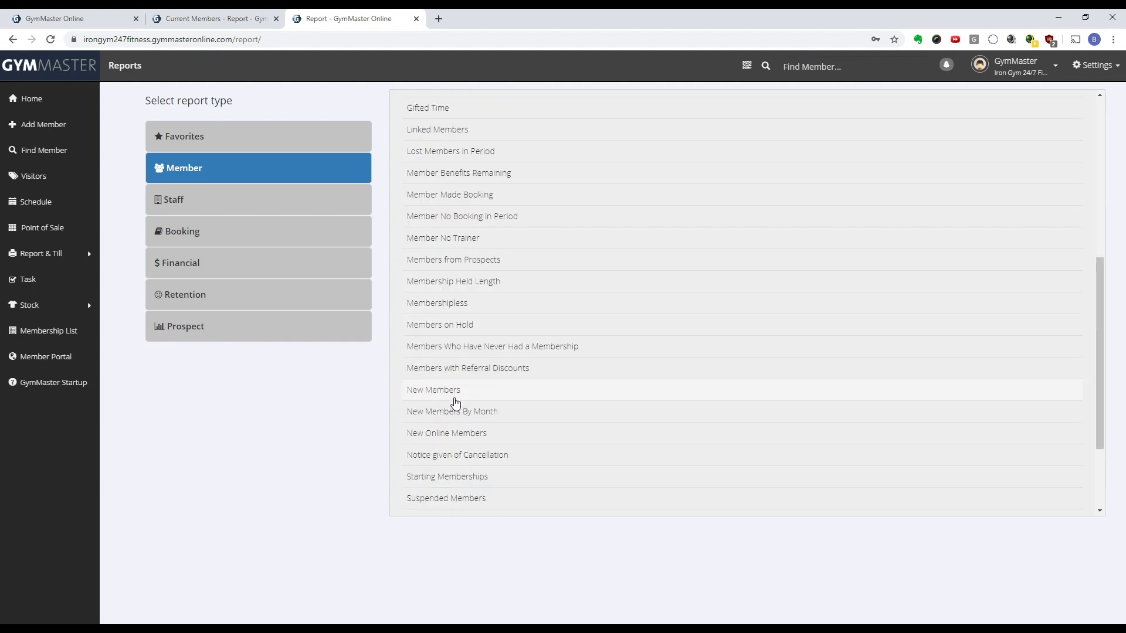
{"action": "left_click", "coordinate": [458, 389]}
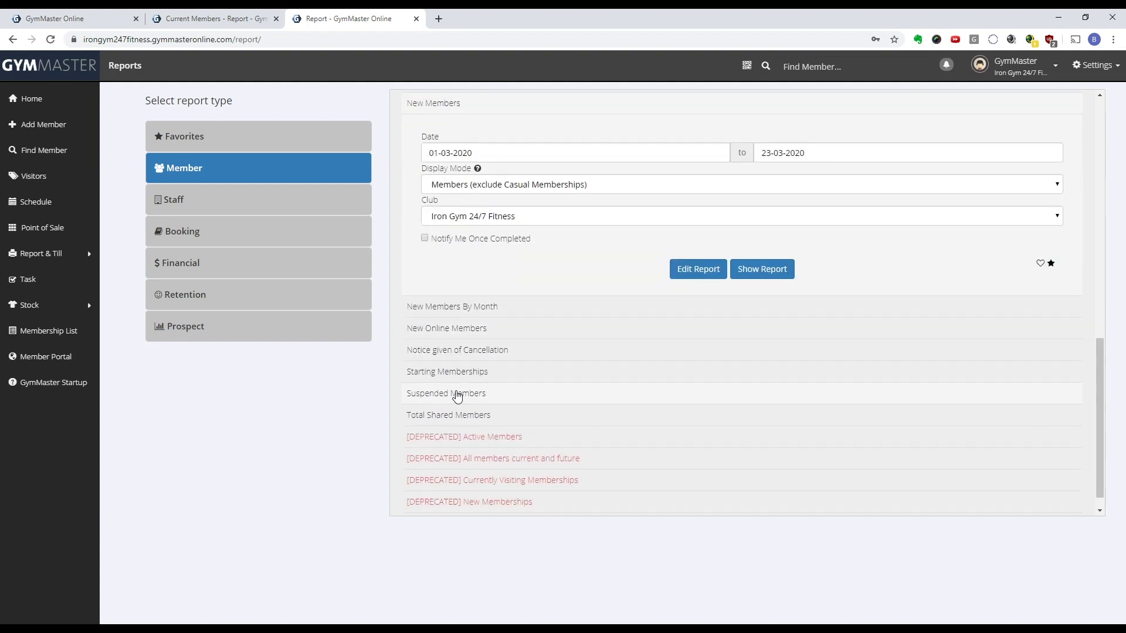
Change the New Members report start date to 23 February 2020.
{"action": "left_click", "coordinate": [486, 148]}
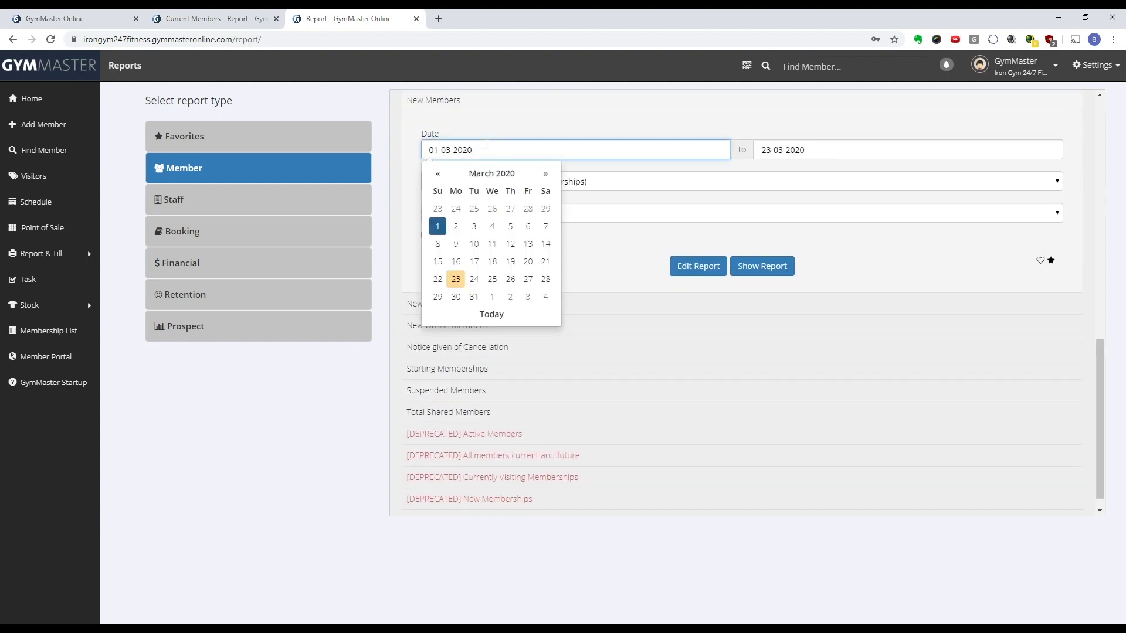
{"action": "left_click", "coordinate": [438, 173]}
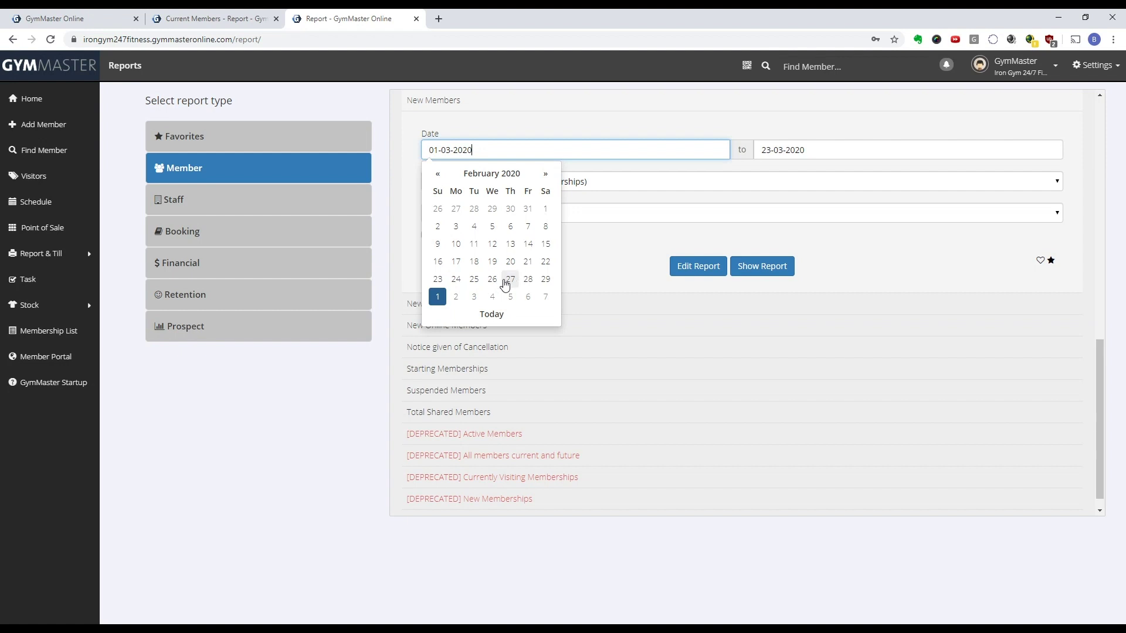
{"action": "left_click", "coordinate": [438, 278]}
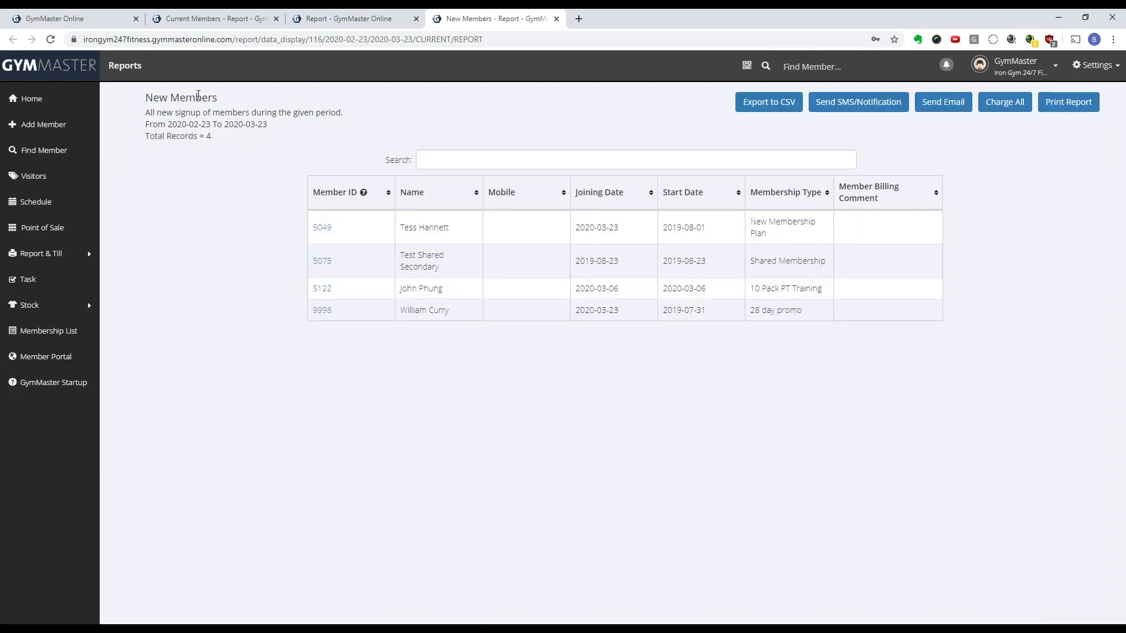
{"action": "left_click_drag", "start_coordinate": [195, 98], "coordinate": [988, 326]}
{"action": "left_click", "coordinate": [942, 100]}
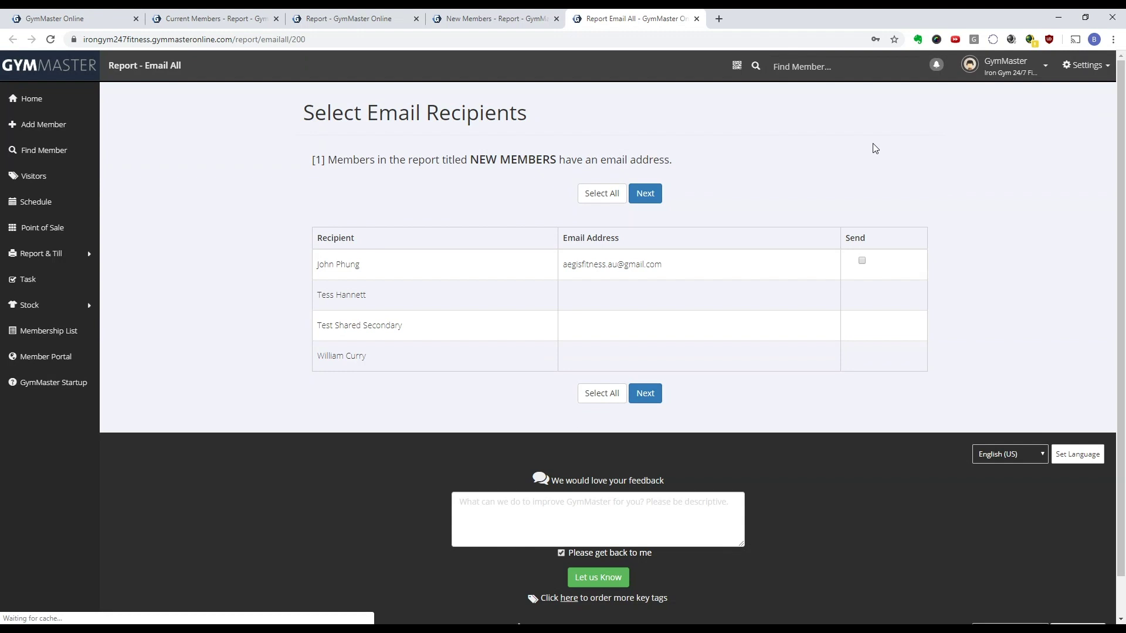
{"action": "left_click", "coordinate": [490, 16]}
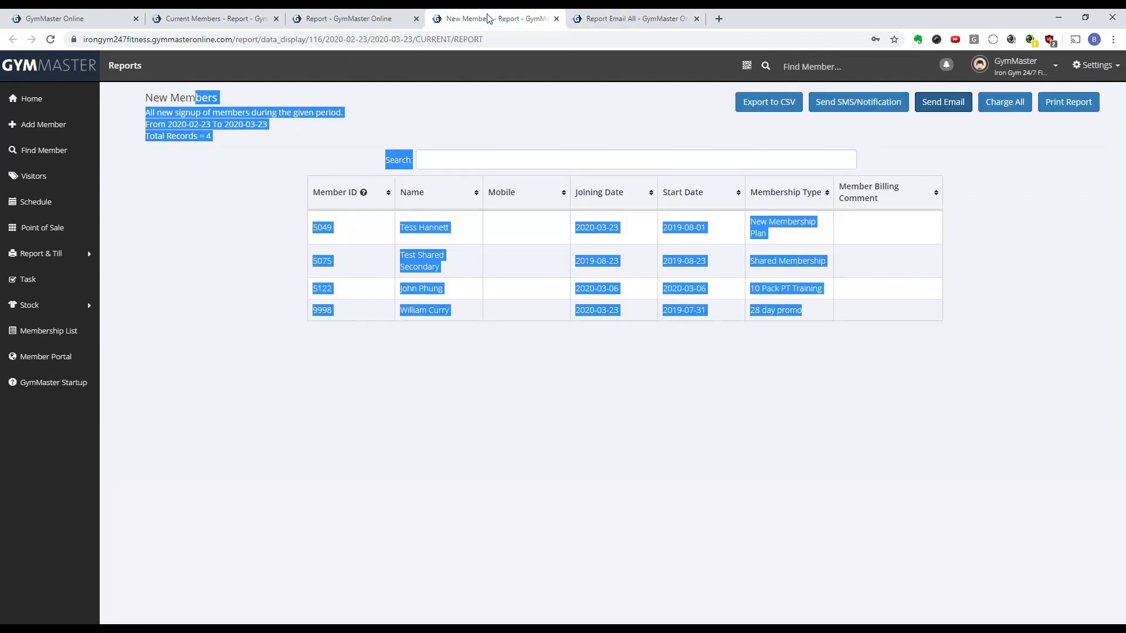
Open SMS/Notification sending for the four new members, leaving the send type as SMS.
{"action": "left_click", "coordinate": [853, 142]}
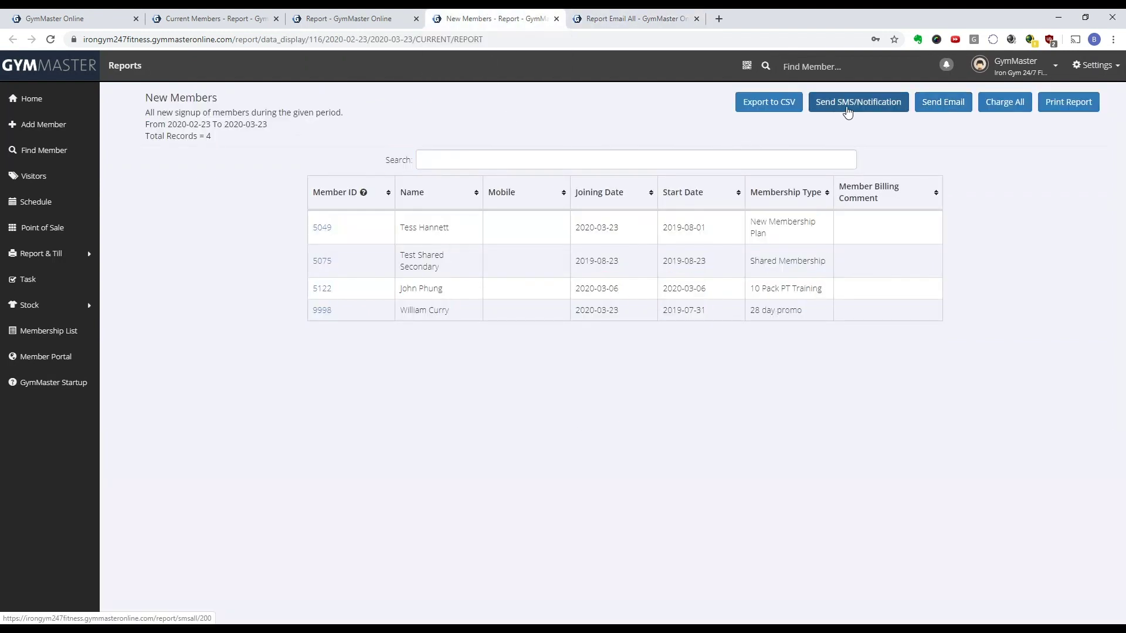
{"action": "left_click", "coordinate": [848, 106]}
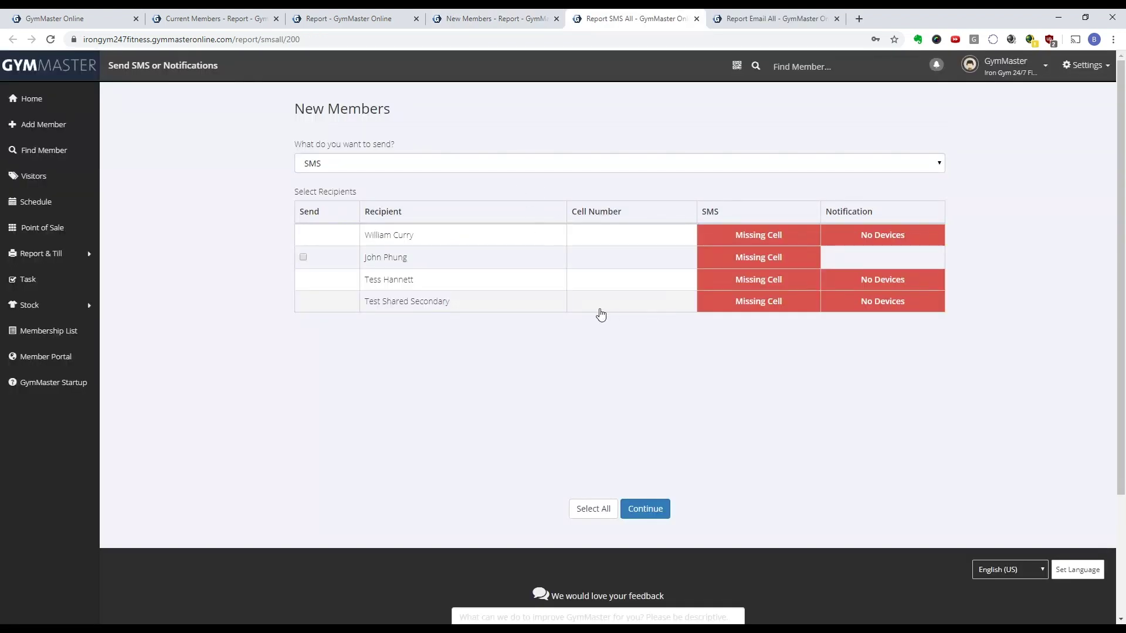
{"action": "left_click", "coordinate": [379, 165]}
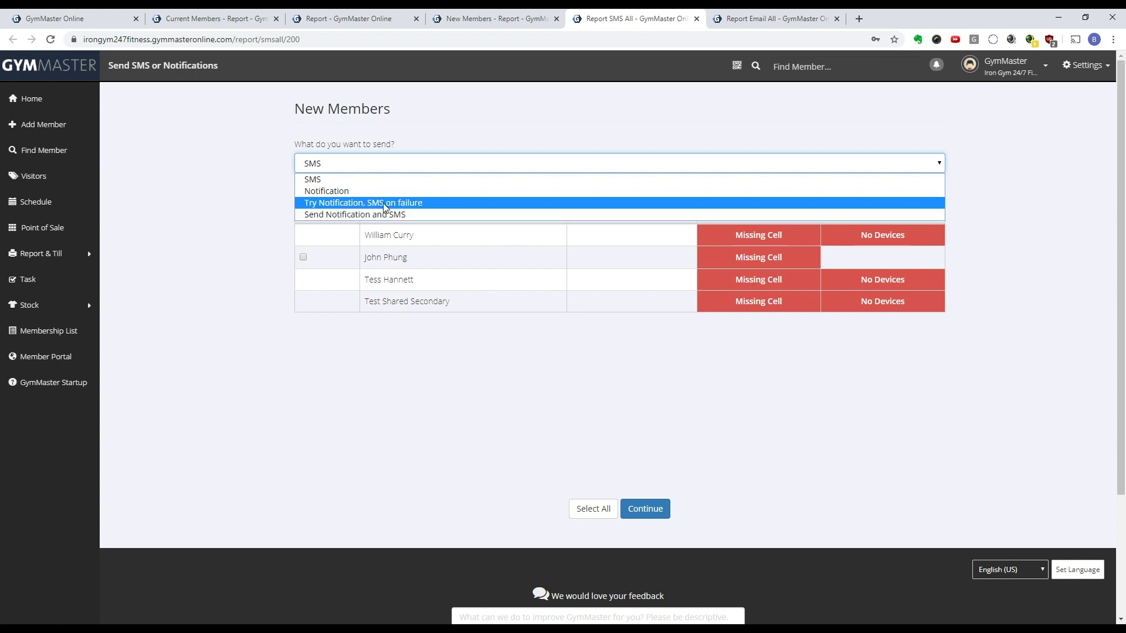
{"action": "left_click", "coordinate": [244, 203]}
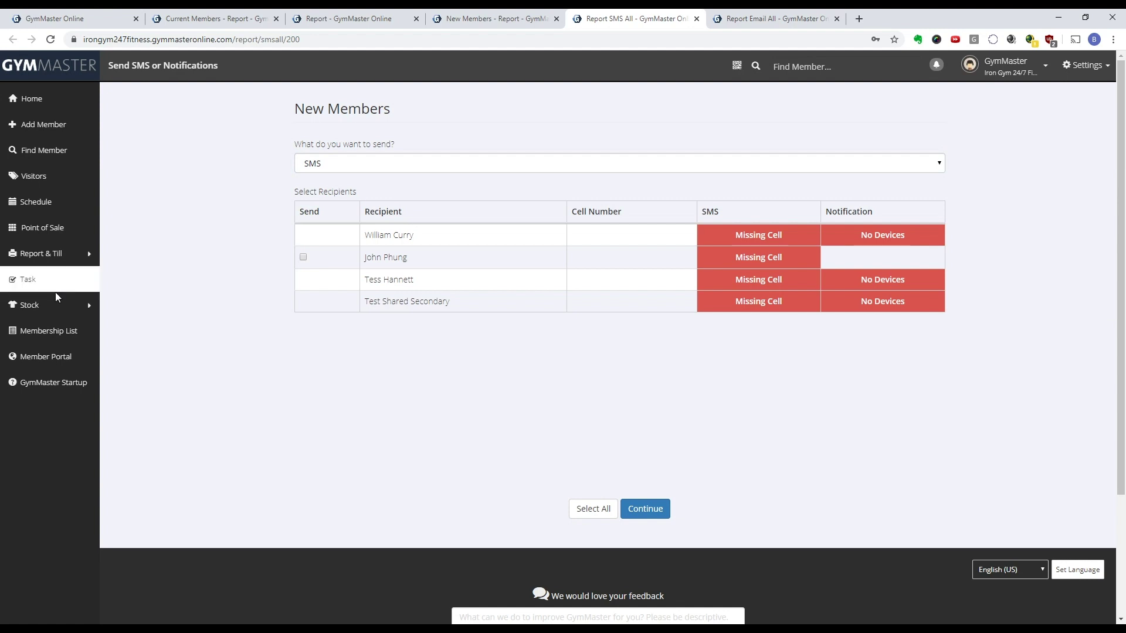
Go to Settings > Templates to reach the April Newsletter template.
{"action": "left_click", "coordinate": [1092, 68]}
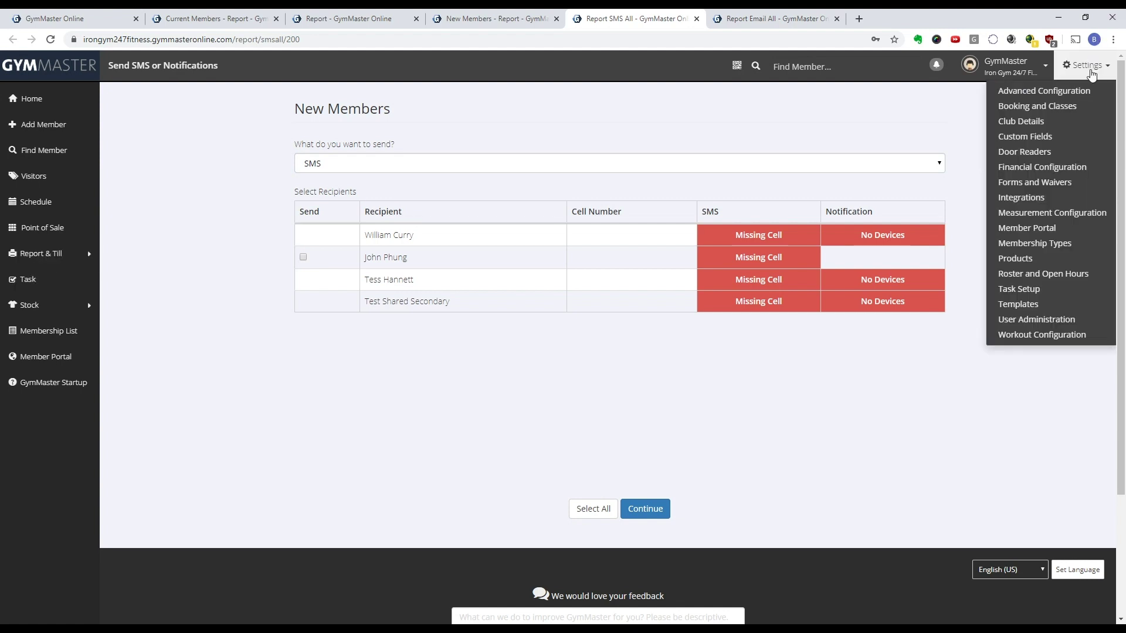
{"action": "left_click", "coordinate": [1047, 306]}
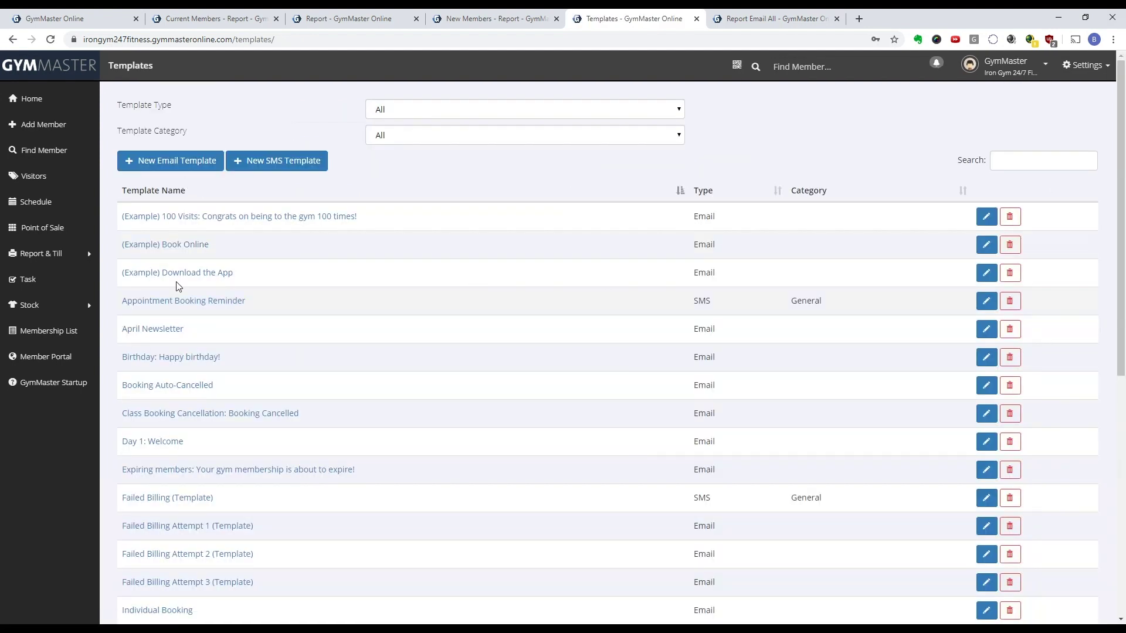
{"action": "left_click", "coordinate": [153, 329]}
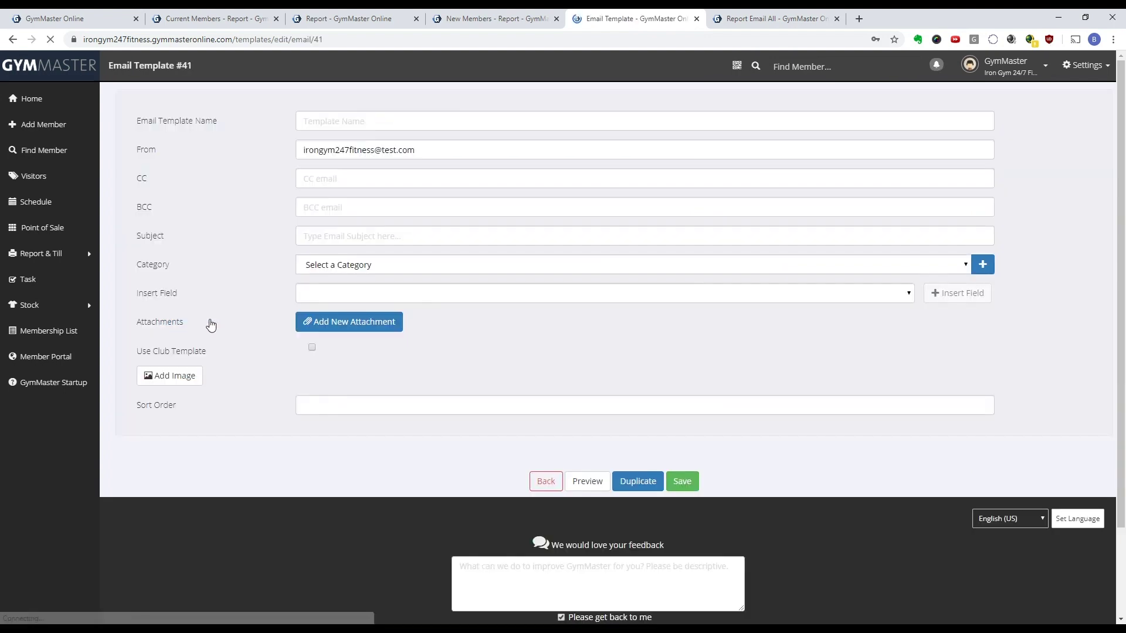
{"action": "scroll", "coordinate": [216, 134], "scroll_direction": "down", "scroll_amount": 5}
{"action": "scroll", "coordinate": [231, 142], "scroll_direction": "down", "scroll_amount": 3}
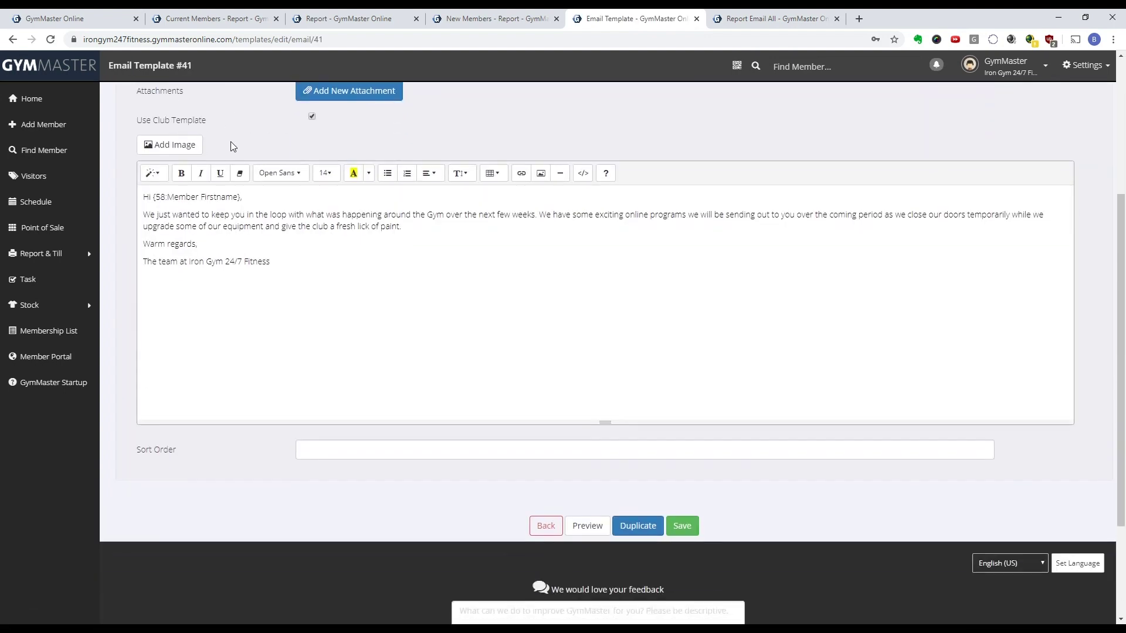
{"action": "left_click", "coordinate": [587, 522]}
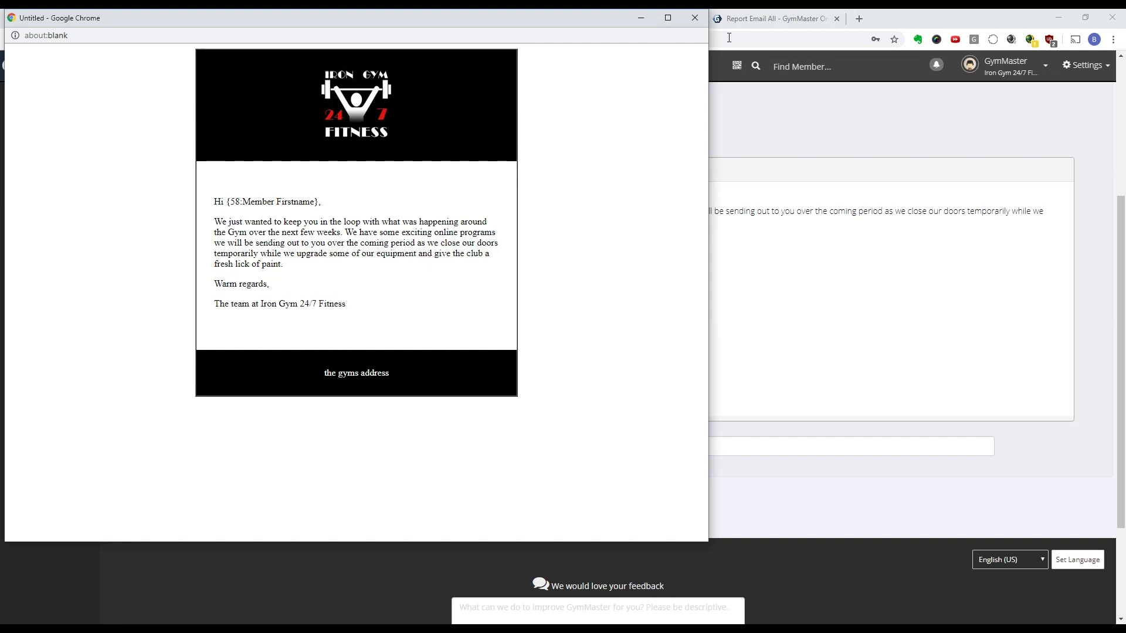
{"action": "left_click", "coordinate": [694, 17]}
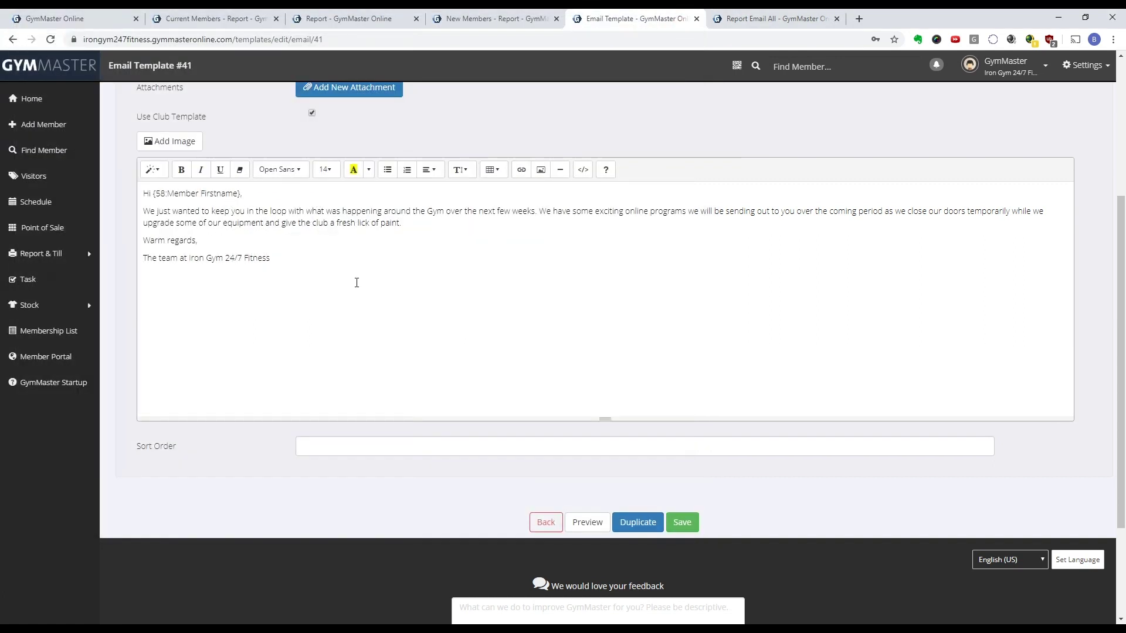
Return to the Home dashboard and reopen the Current Members report with 91 records.
{"action": "left_click", "coordinate": [31, 99]}
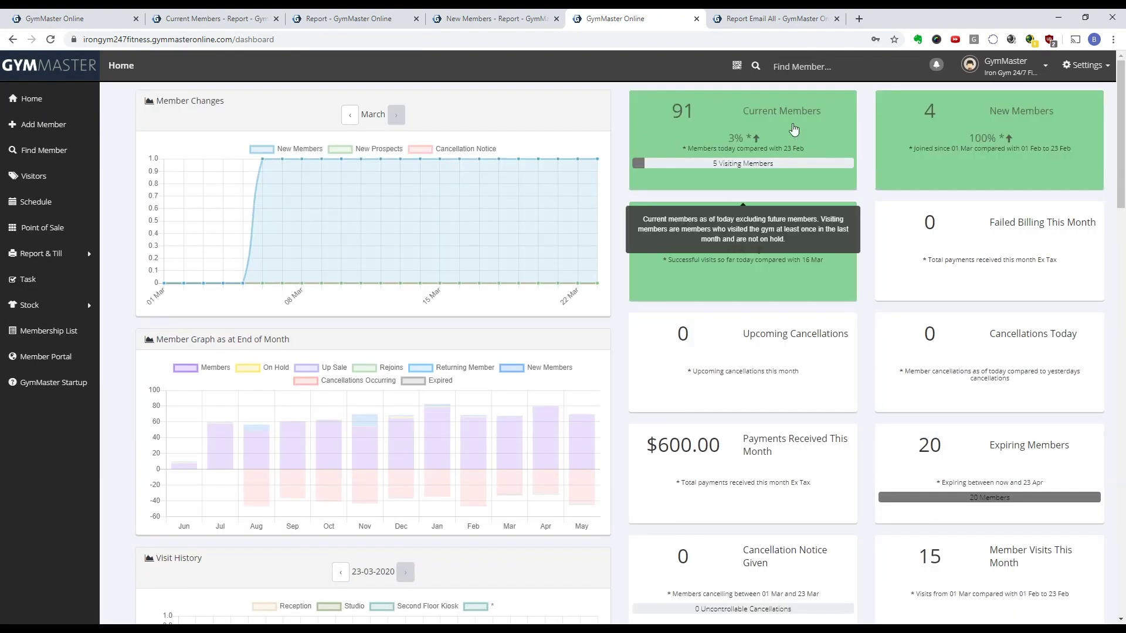
{"action": "left_click", "coordinate": [787, 117]}
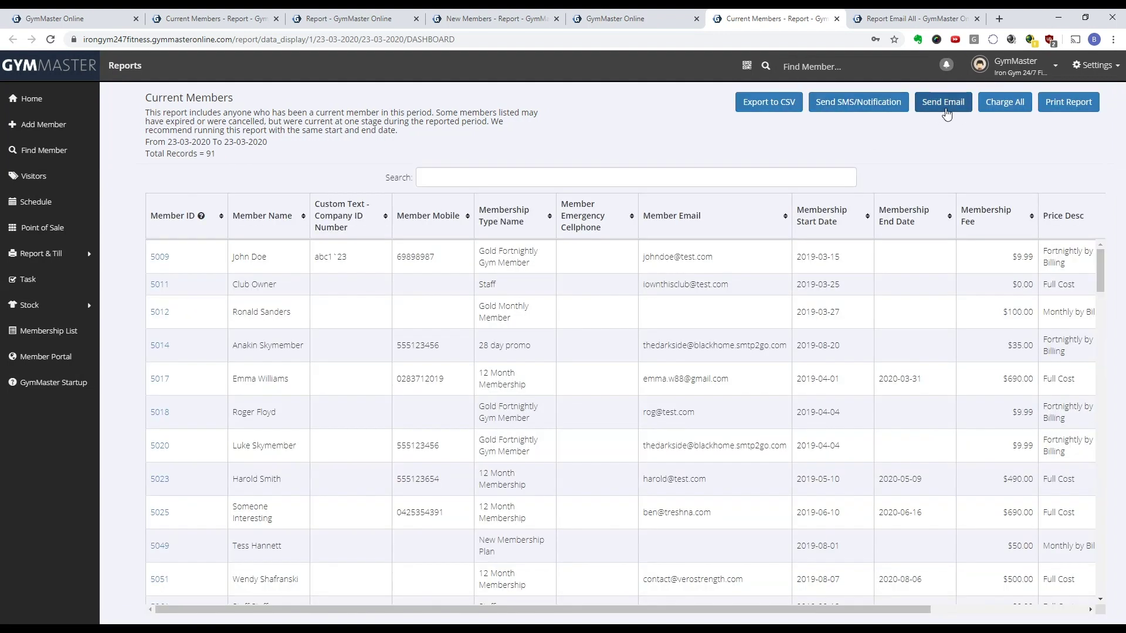
Start an email to current members with the April Newsletter template as its body.
{"action": "left_click", "coordinate": [944, 111]}
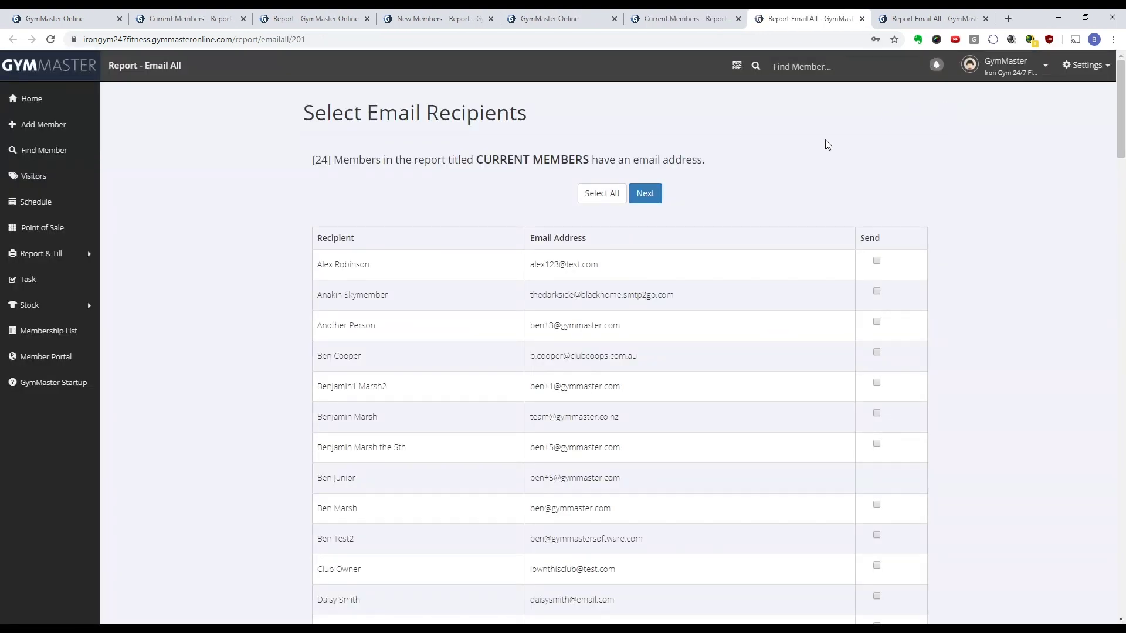
{"action": "left_click", "coordinate": [650, 194]}
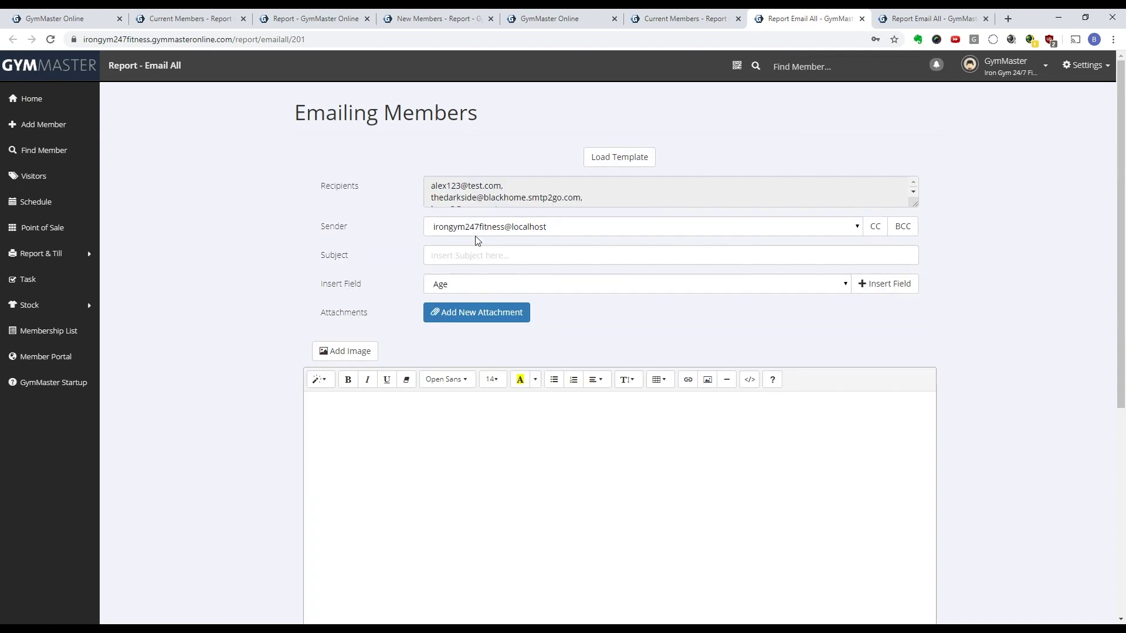
{"action": "left_click", "coordinate": [619, 157]}
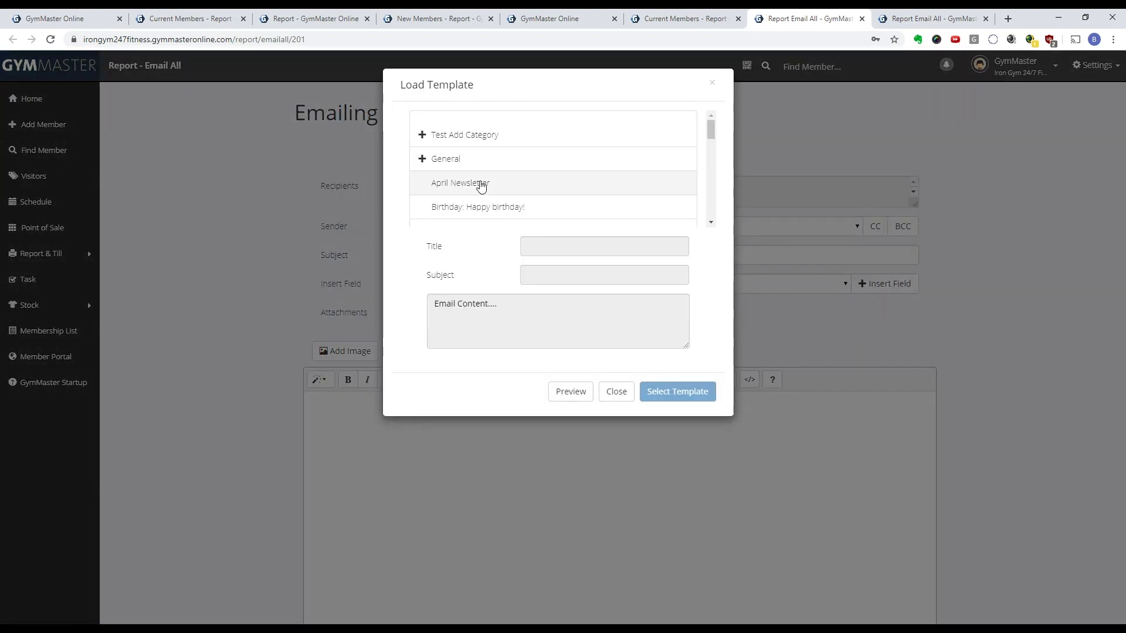
{"action": "left_click", "coordinate": [459, 183]}
{"action": "left_click", "coordinate": [676, 392]}
{"action": "scroll", "coordinate": [706, 319], "scroll_direction": "down", "scroll_amount": 5}
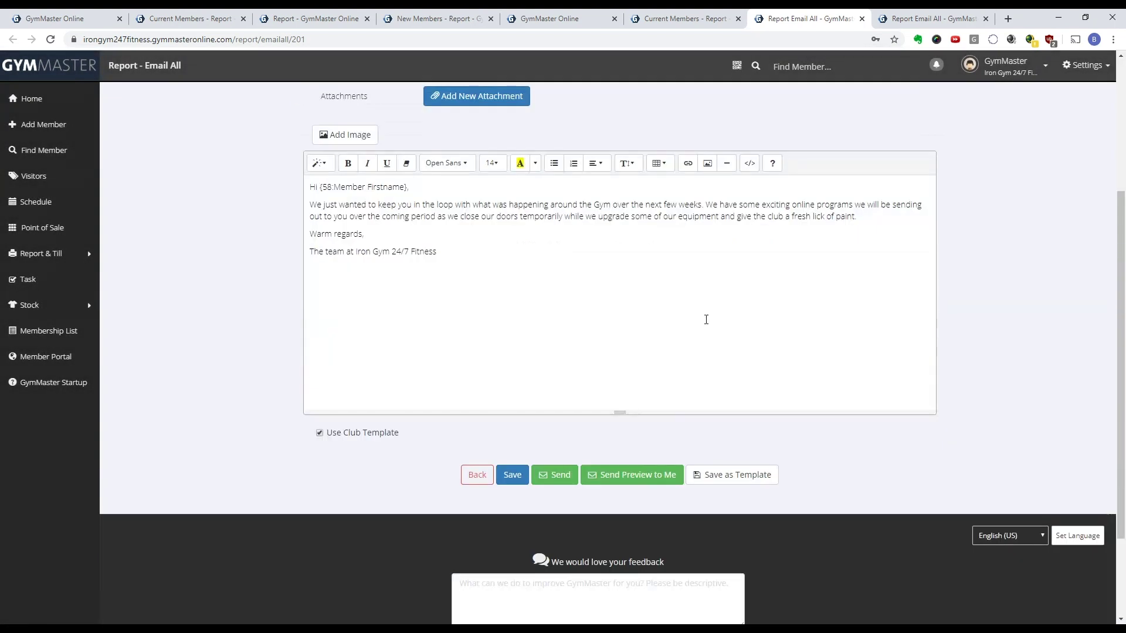